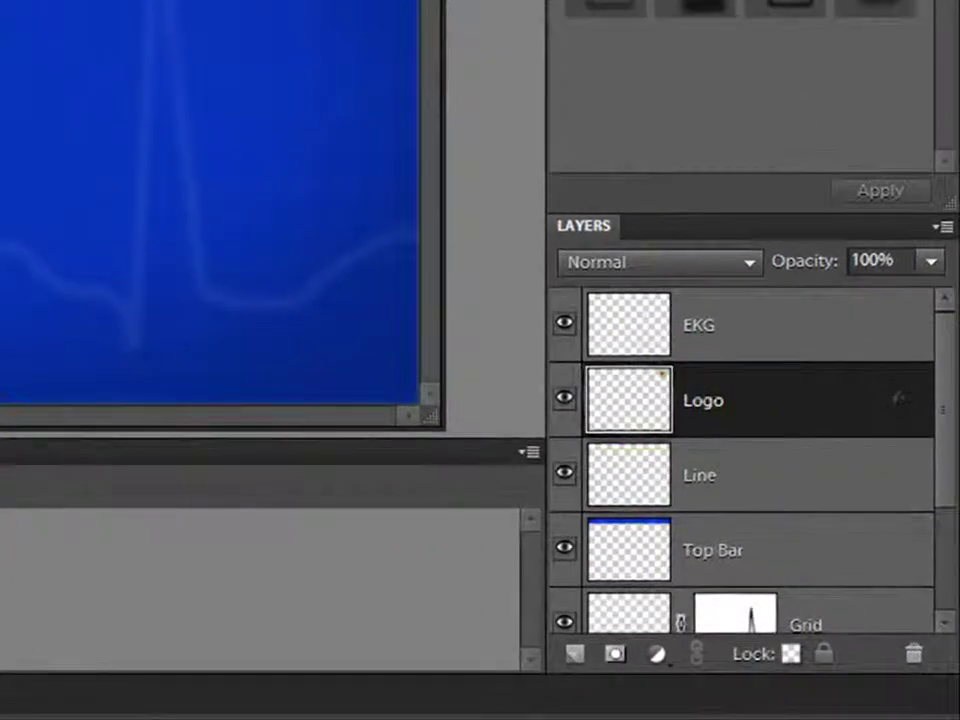
Open the BG layer name for editing and confirm it unchanged
left_click_drag(949, 392, 950, 522)
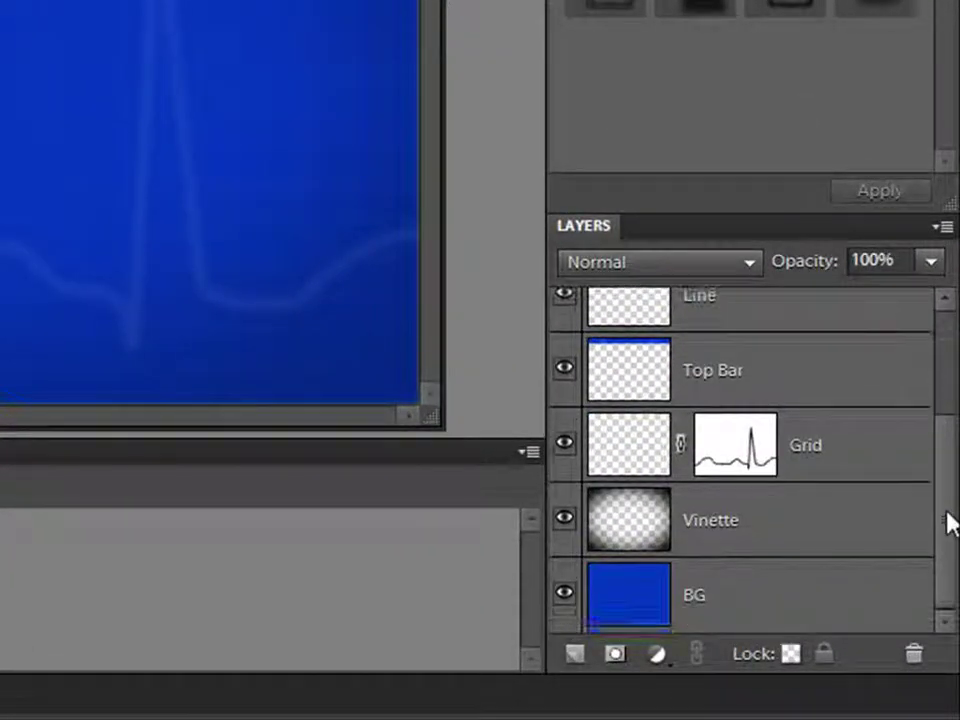
double_click(692, 597)
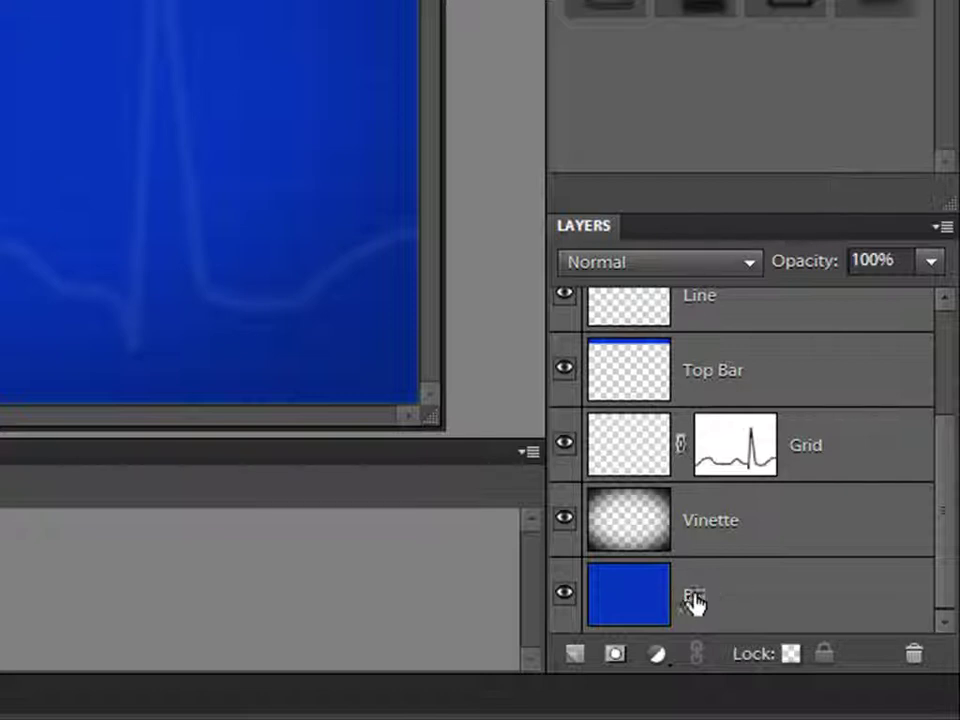
key("Return")
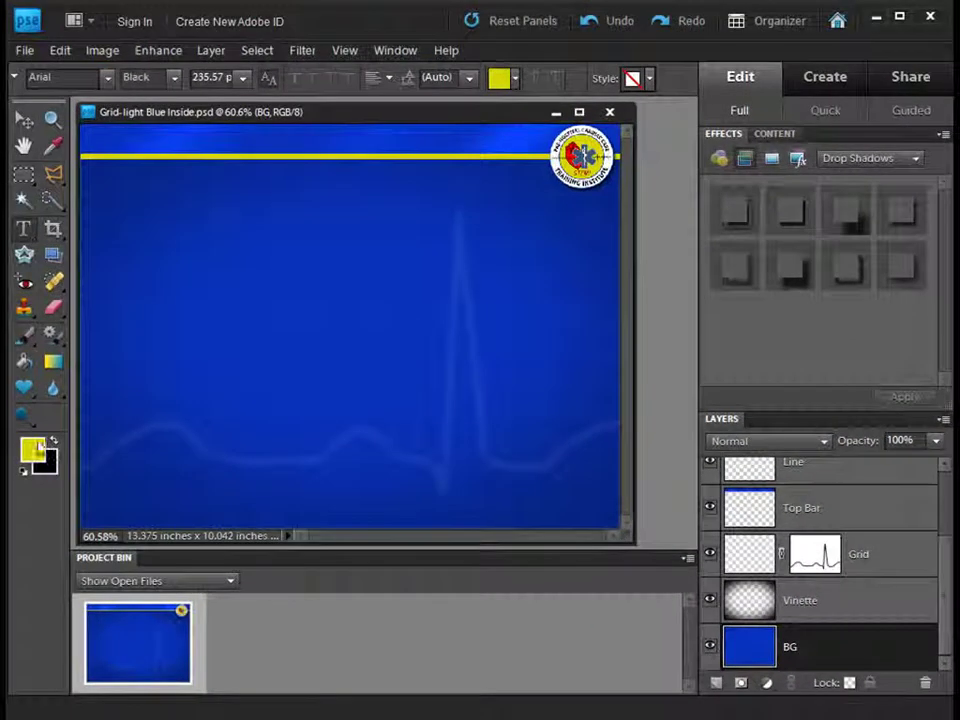
Set the foreground colour to dark red 98061e (H 350, B 60)
left_click(36, 447)
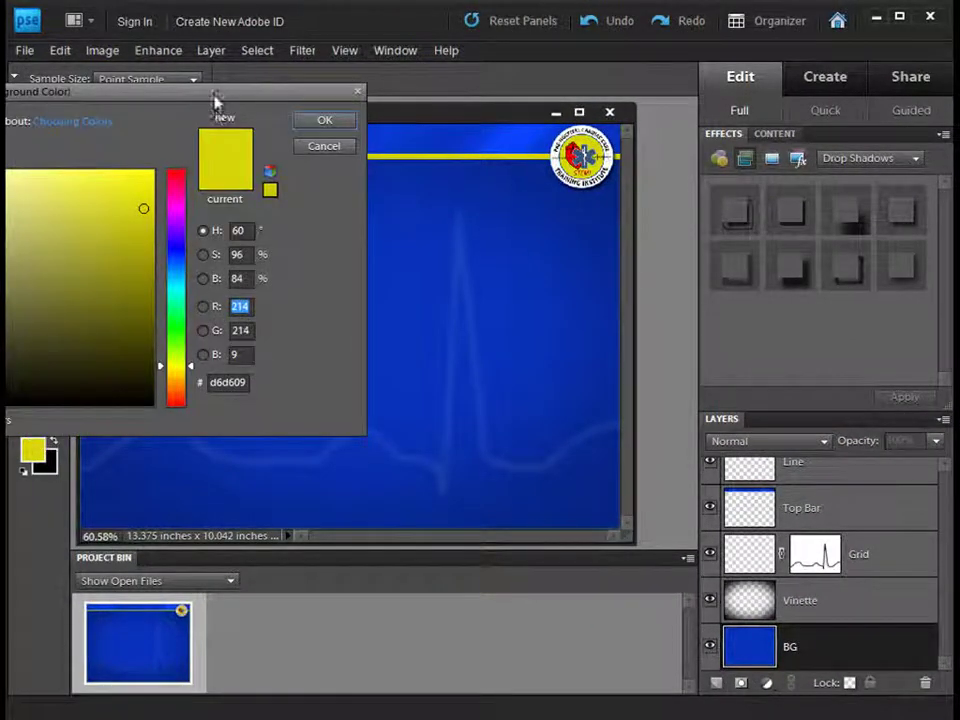
left_click_drag(216, 100, 547, 142)
left_click(509, 221)
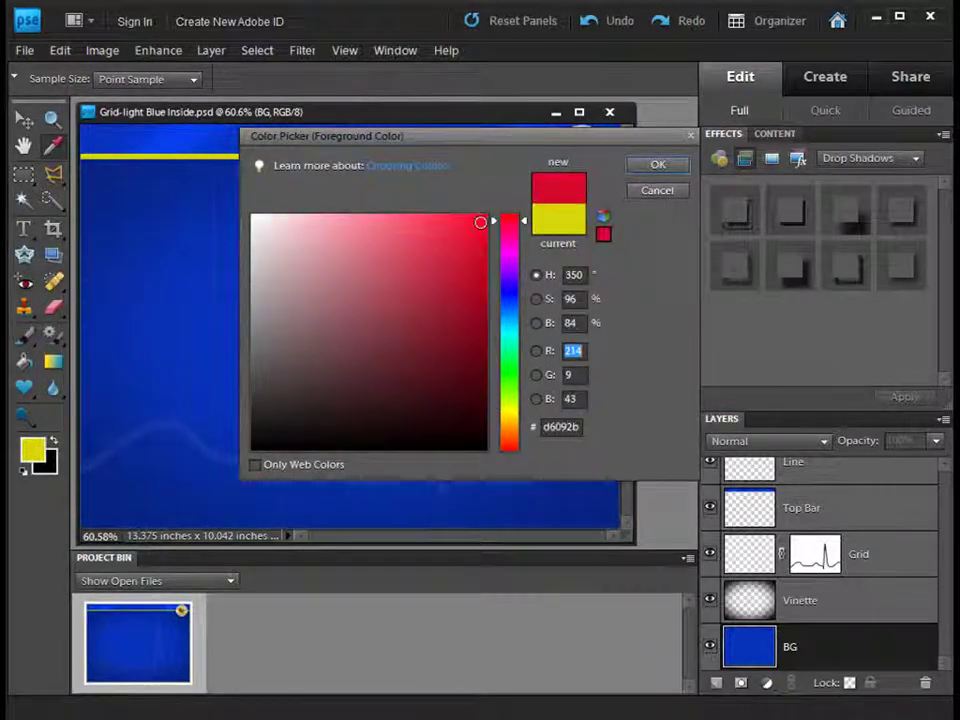
left_click_drag(480, 222, 478, 309)
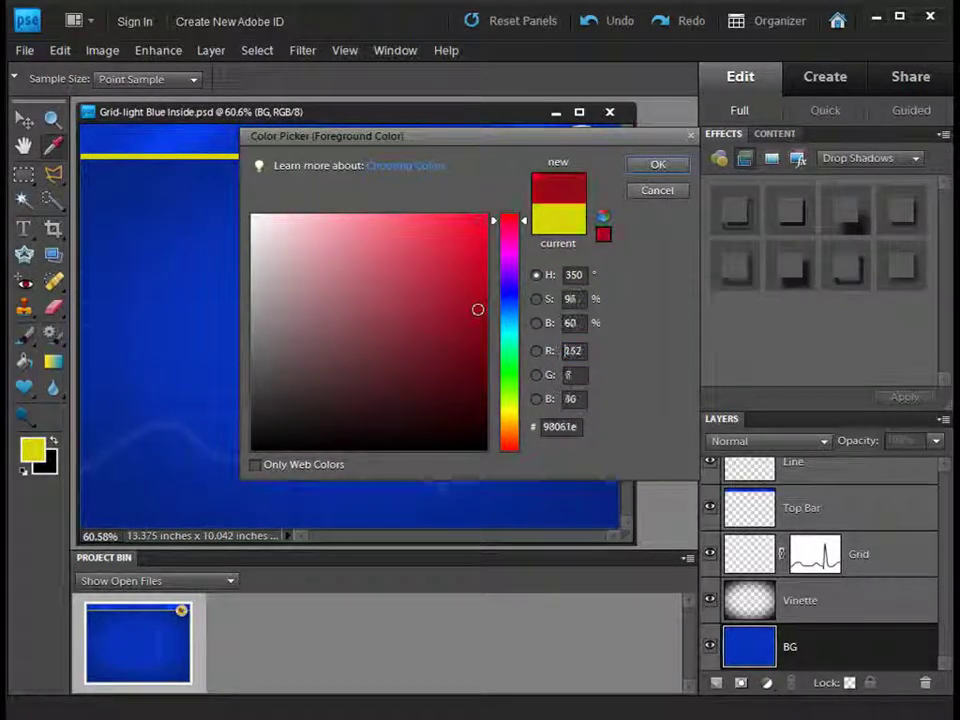
left_click(657, 164)
Switch to the Paint Bucket tool for filling areas with colour
left_click(23, 228)
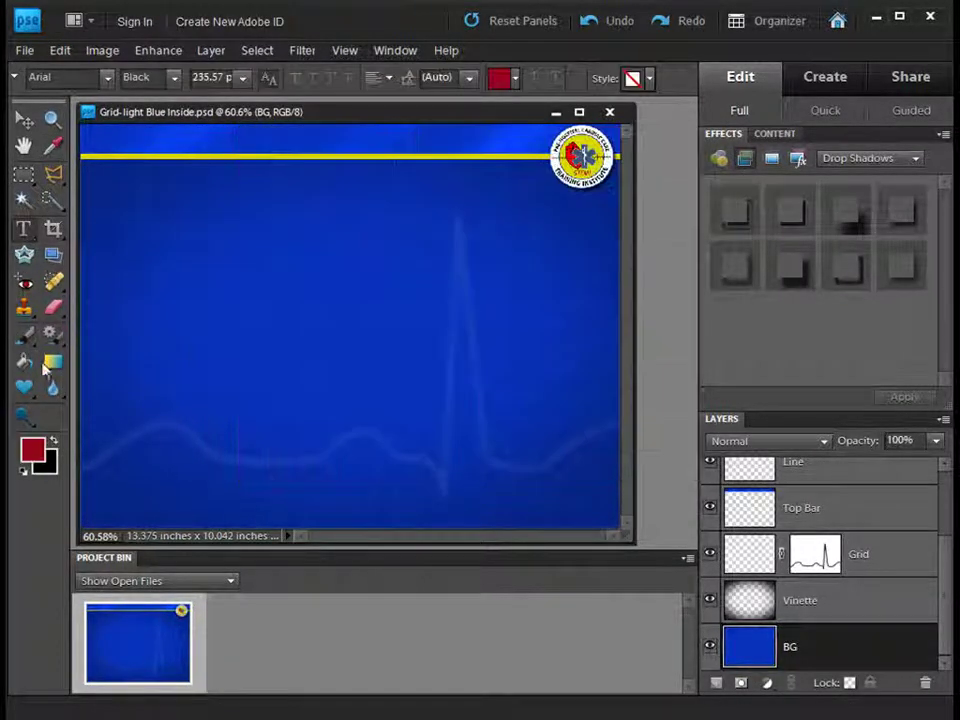
left_click(24, 362)
left_click(444, 328)
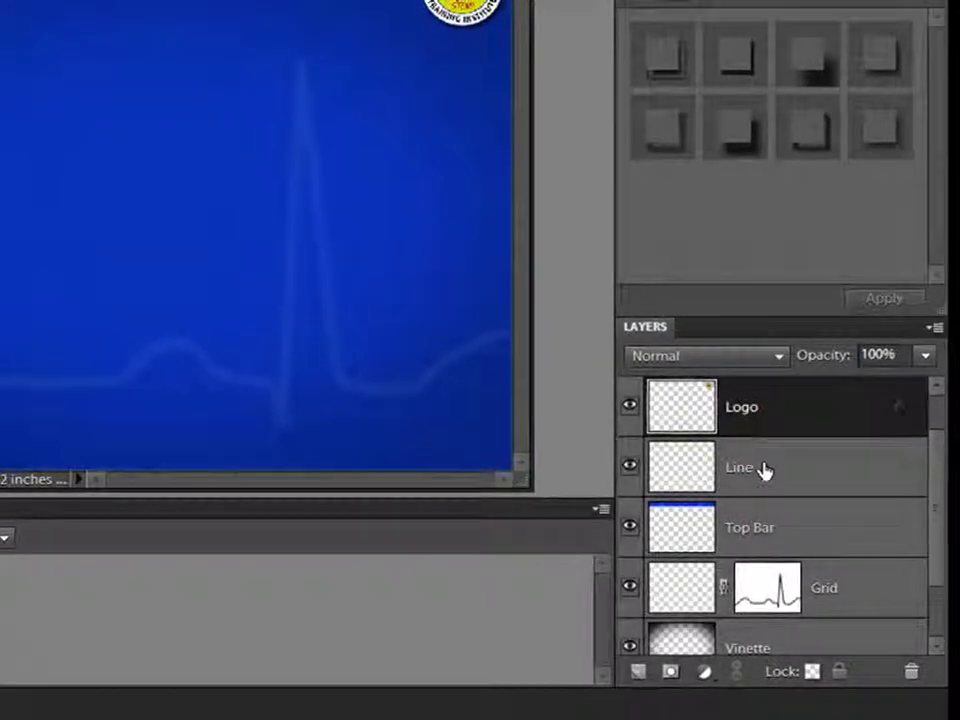
Make the Line layer active and bring up the new fill/adjustment layer menu
left_click(898, 448)
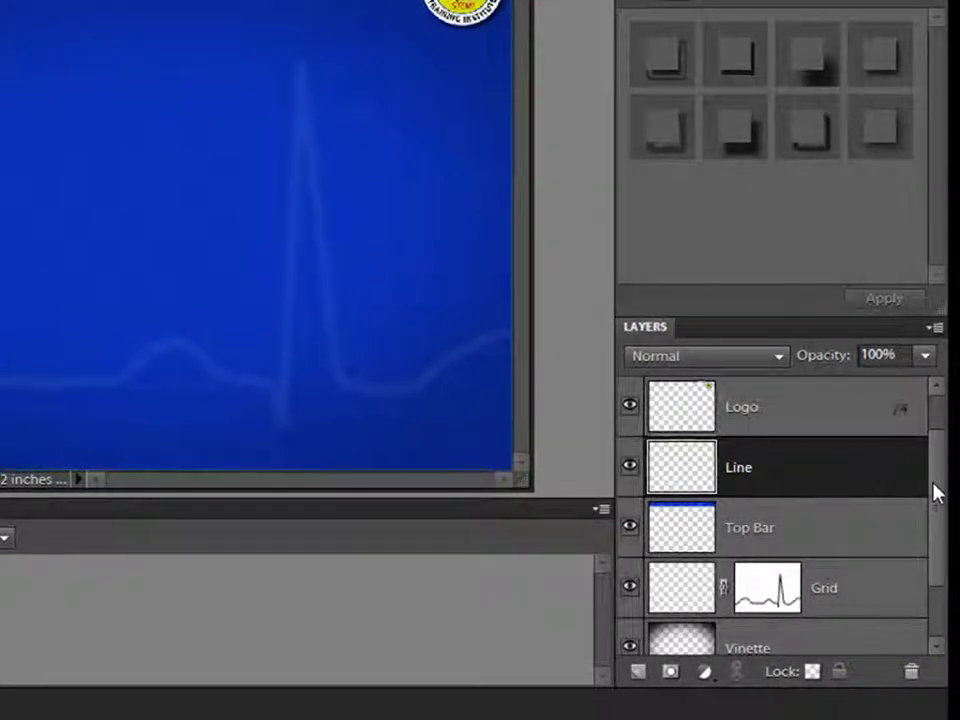
left_click_drag(932, 492, 940, 455)
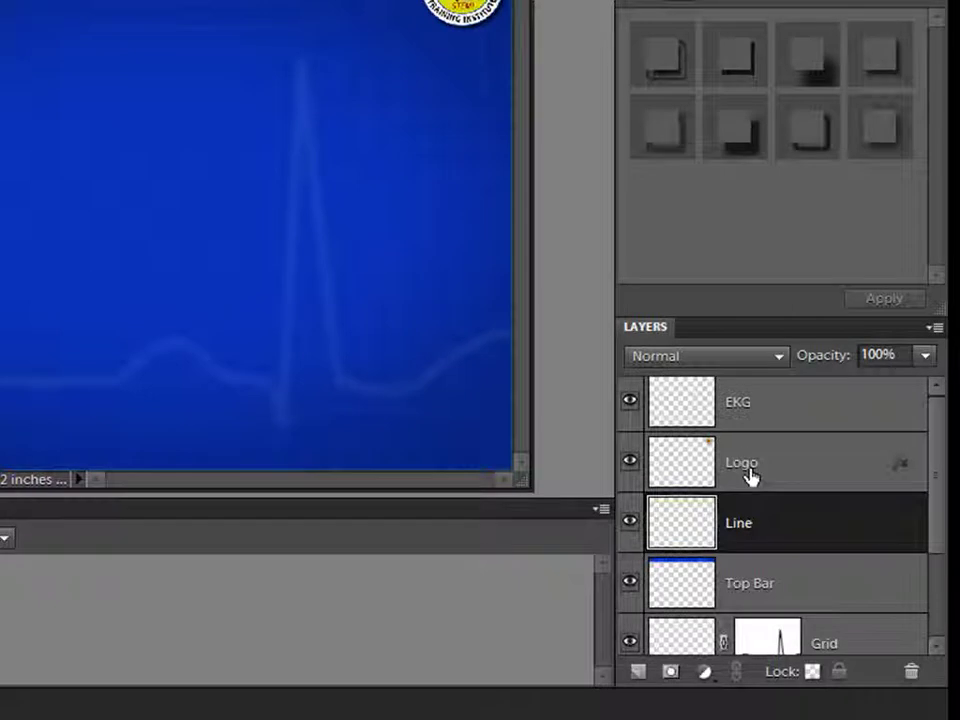
left_click(706, 679)
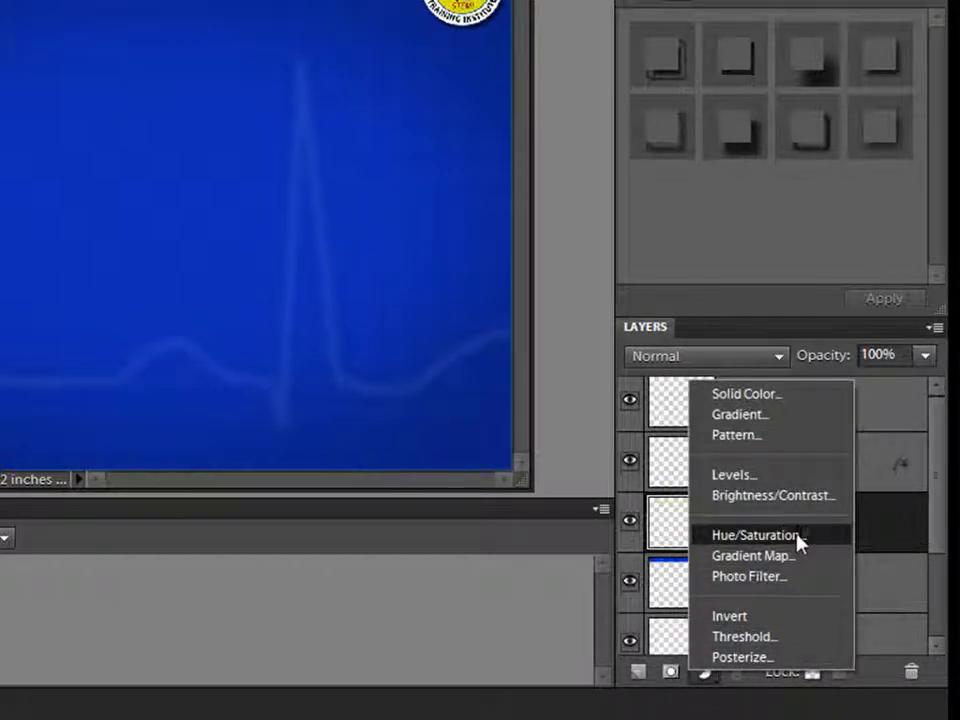
Add a Hue/Saturation layer, trying Hue +60, then settling on Hue +12 and Saturation +28
left_click(735, 541)
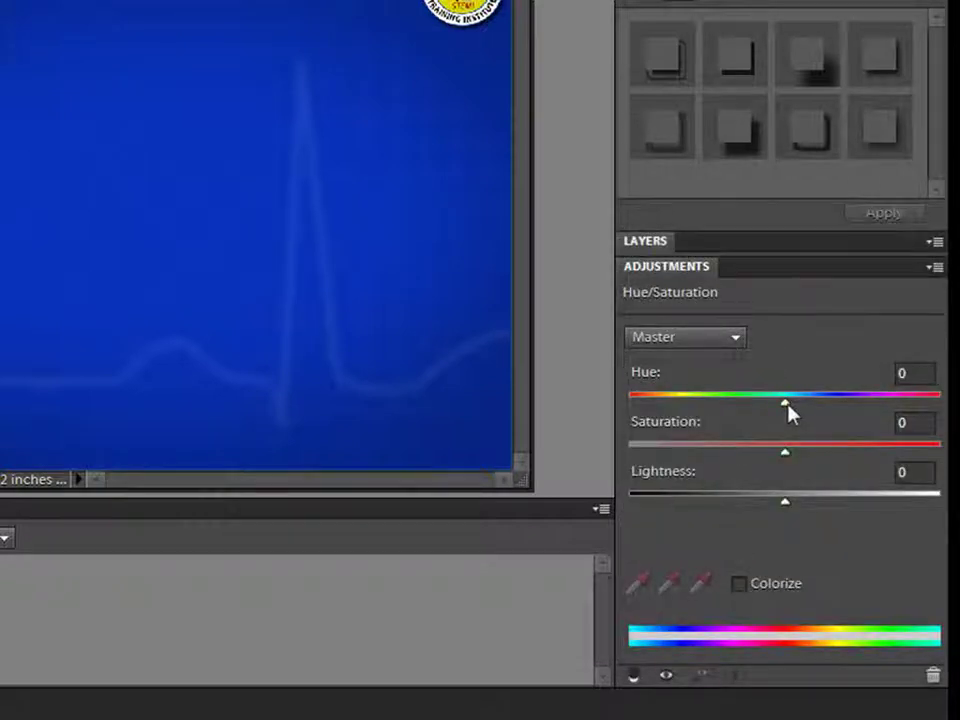
left_click_drag(786, 403, 864, 401)
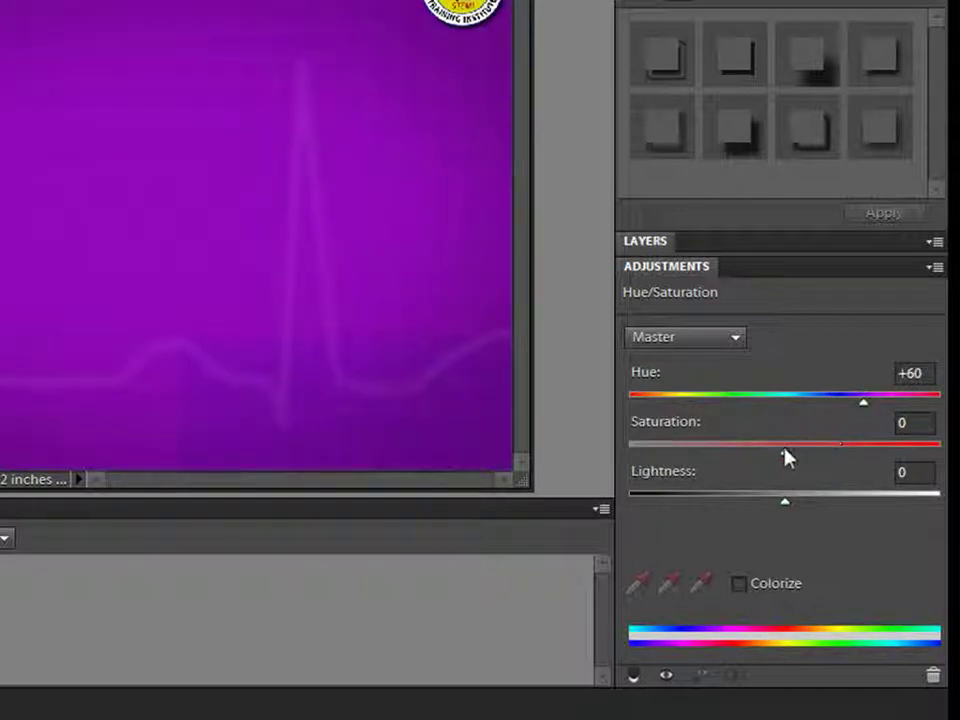
left_click_drag(786, 457, 827, 452)
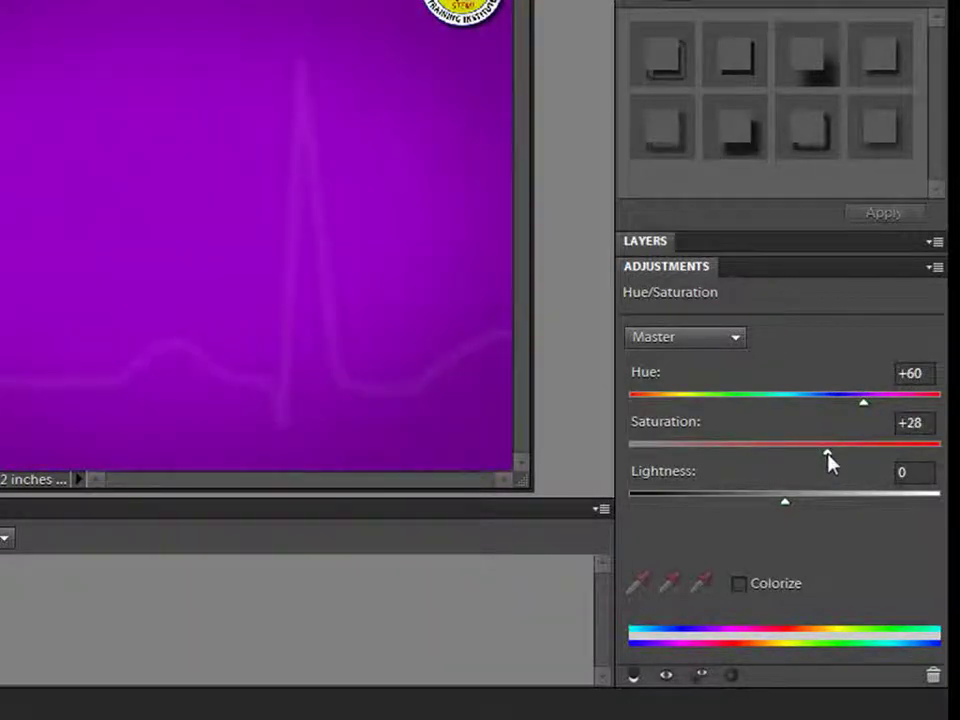
left_click_drag(866, 414, 806, 411)
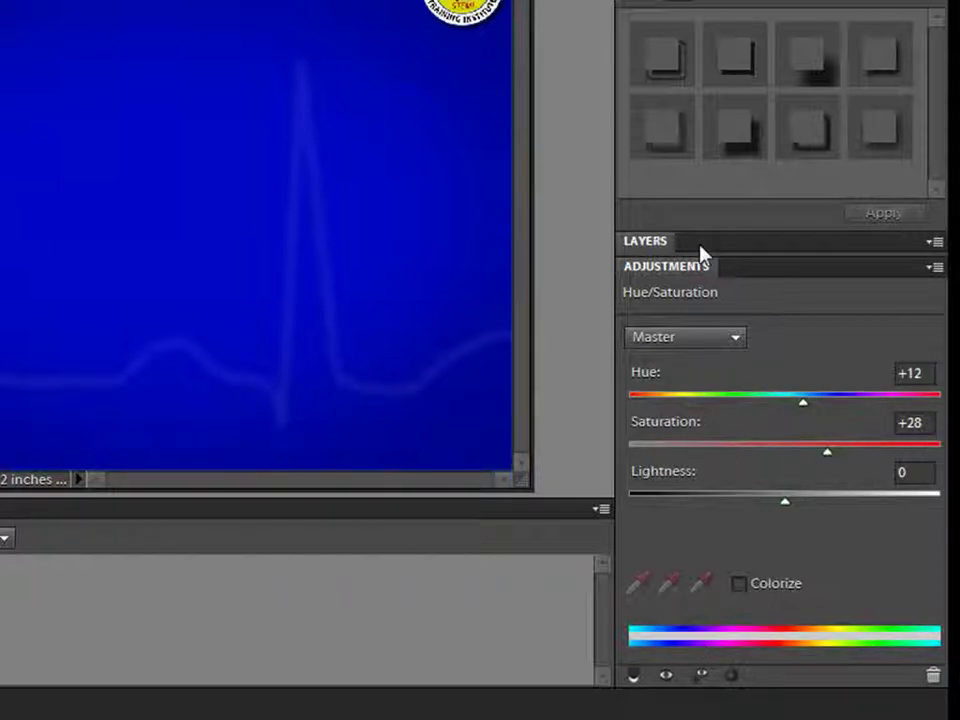
Compare the Hue/Saturation layer on and off, lower its opacity, and leave it hidden
left_click(646, 243)
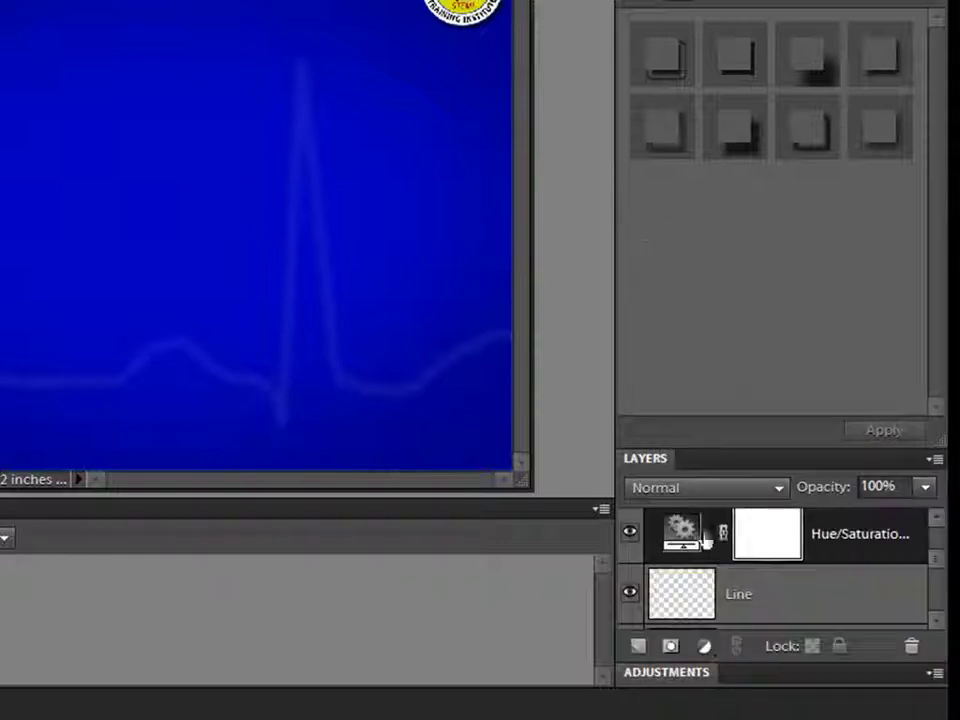
left_click(630, 533)
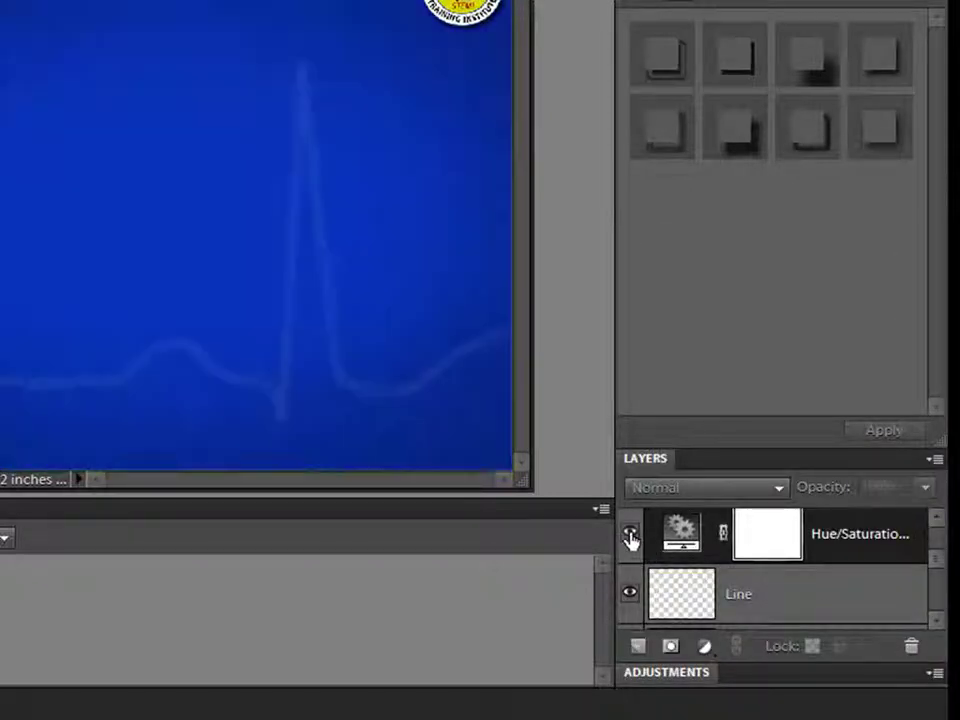
left_click(630, 535)
left_click(926, 487)
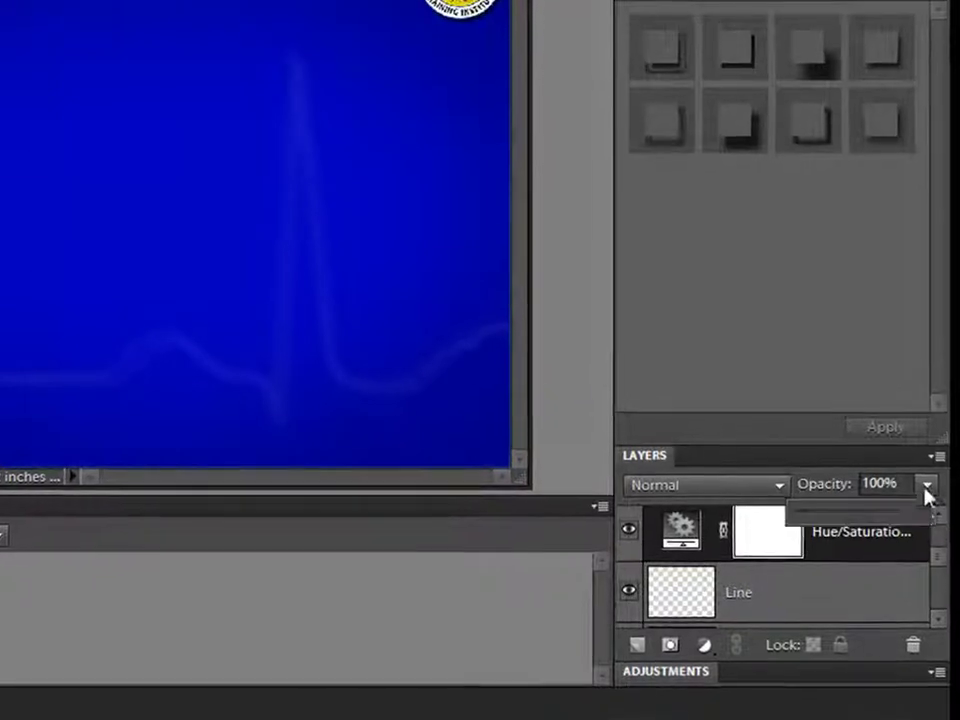
mouse_move(923, 519)
left_mouse_down()
mouse_move(865, 523)
mouse_move(934, 510)
mouse_move(850, 510)
mouse_move(866, 501)
mouse_move(938, 505)
left_mouse_up()
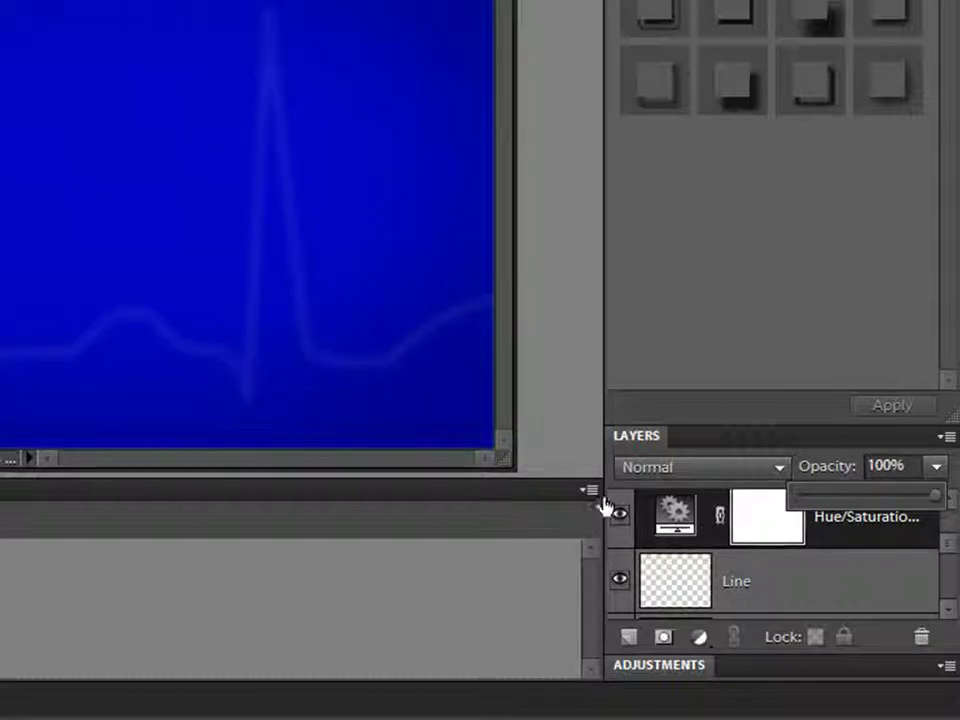
left_click(620, 513)
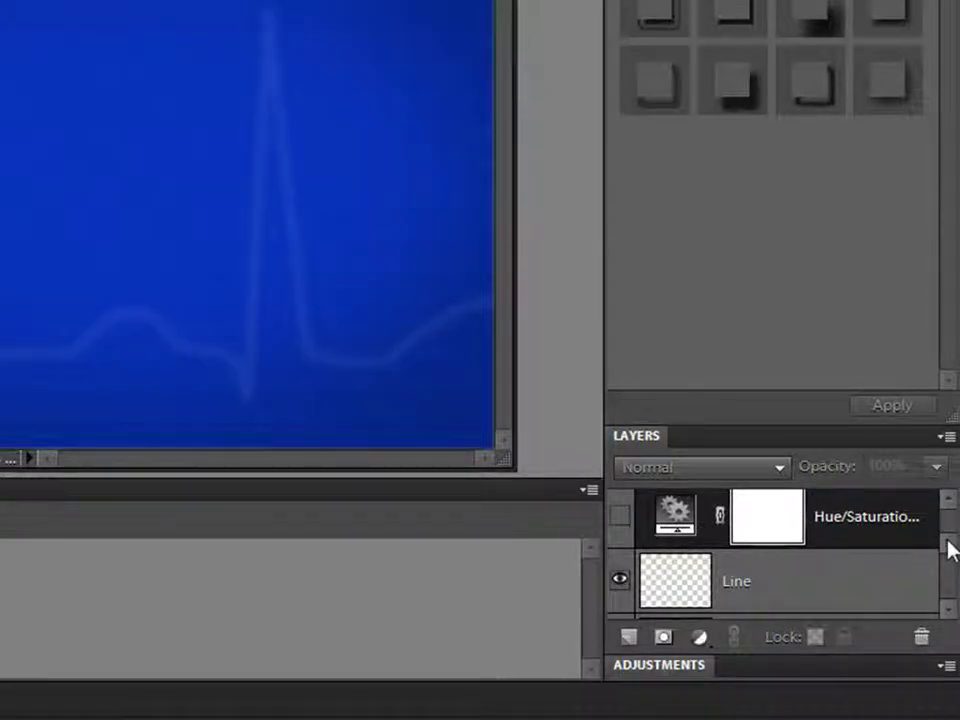
scroll(950, 548, "up", 1)
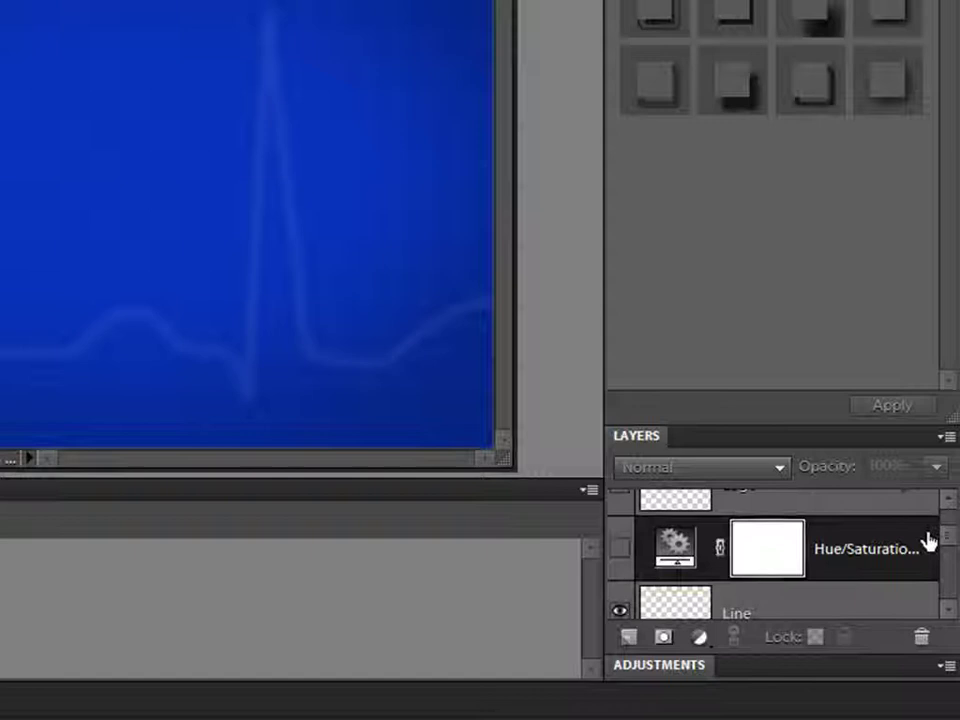
Create a new layer above the adjustment layer and rename it 'Color'
left_click(629, 640)
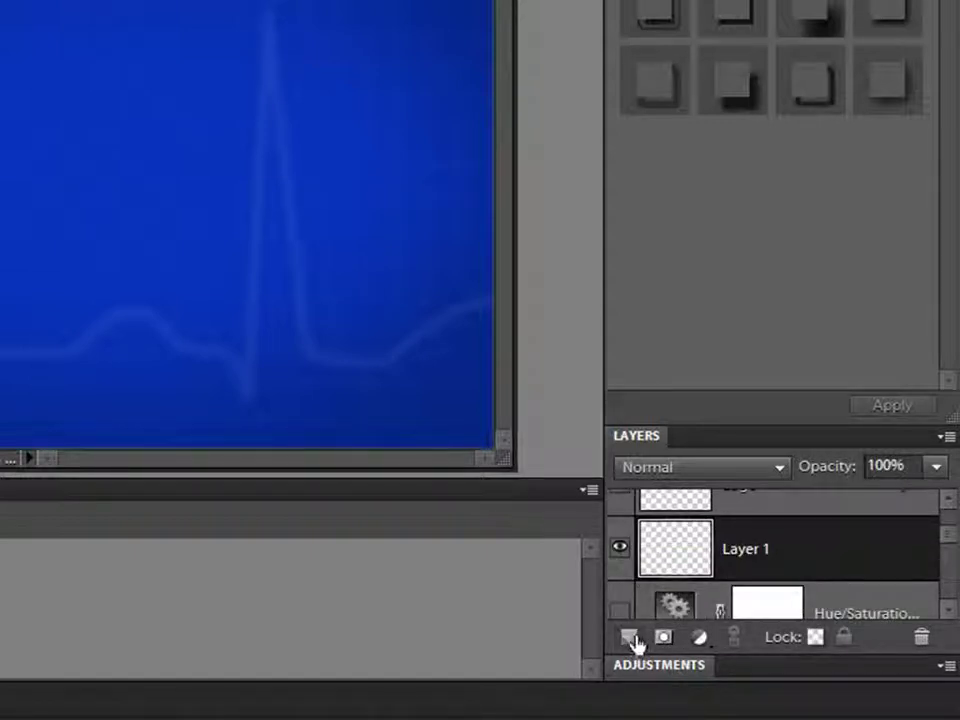
double_click(738, 550)
type("Col")
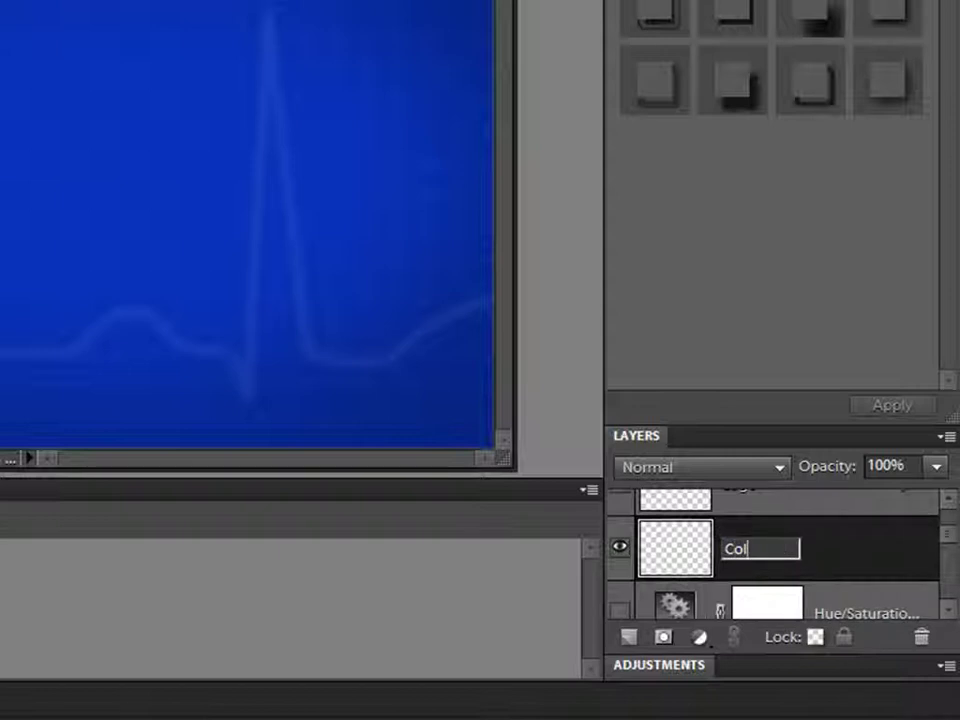
type("or")
key("Return")
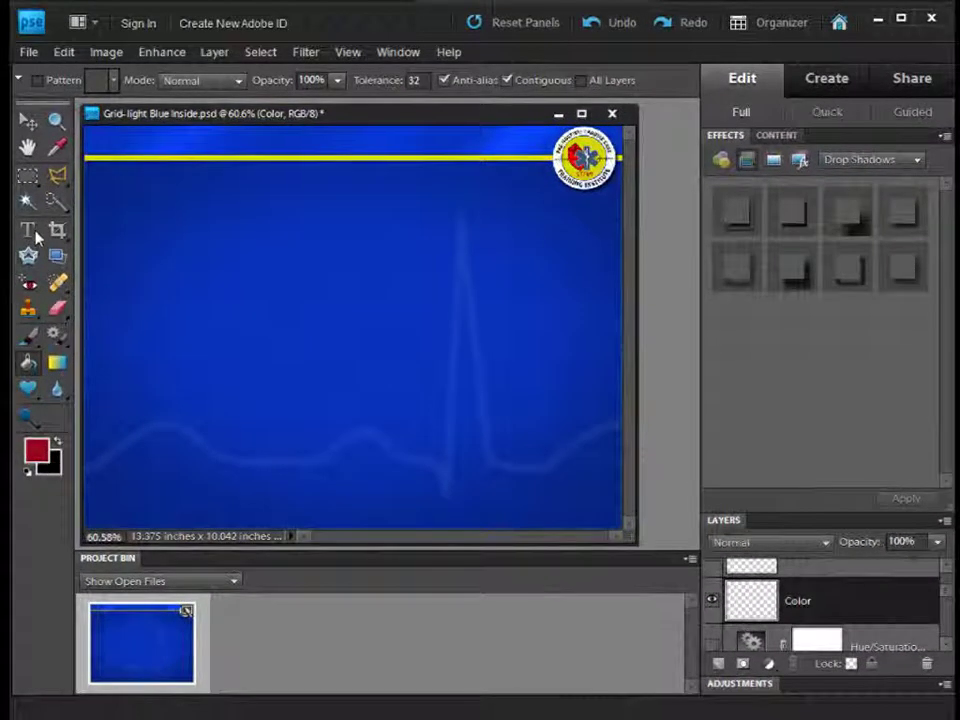
Fill the Color layer with the dark red and switch its blend mode to Color
left_click(227, 330)
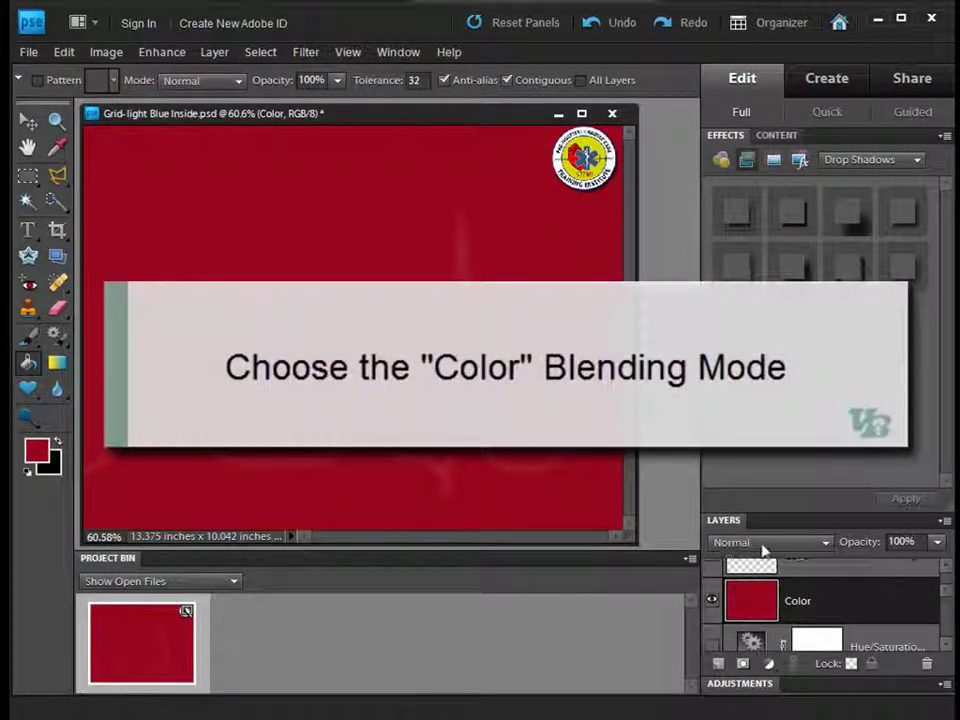
left_click(764, 549)
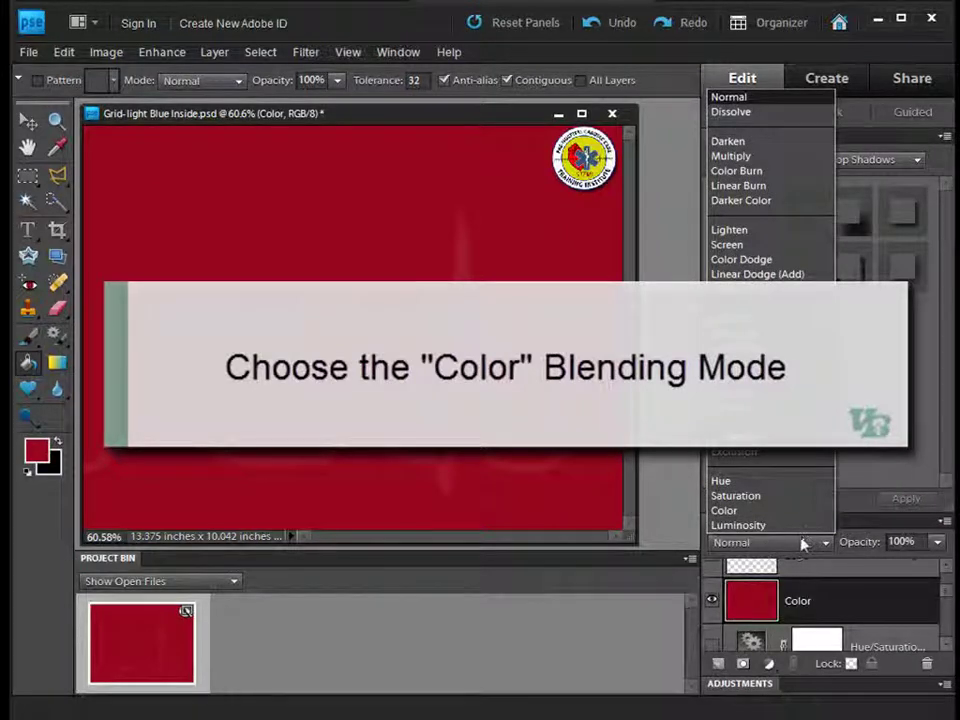
left_click(732, 514)
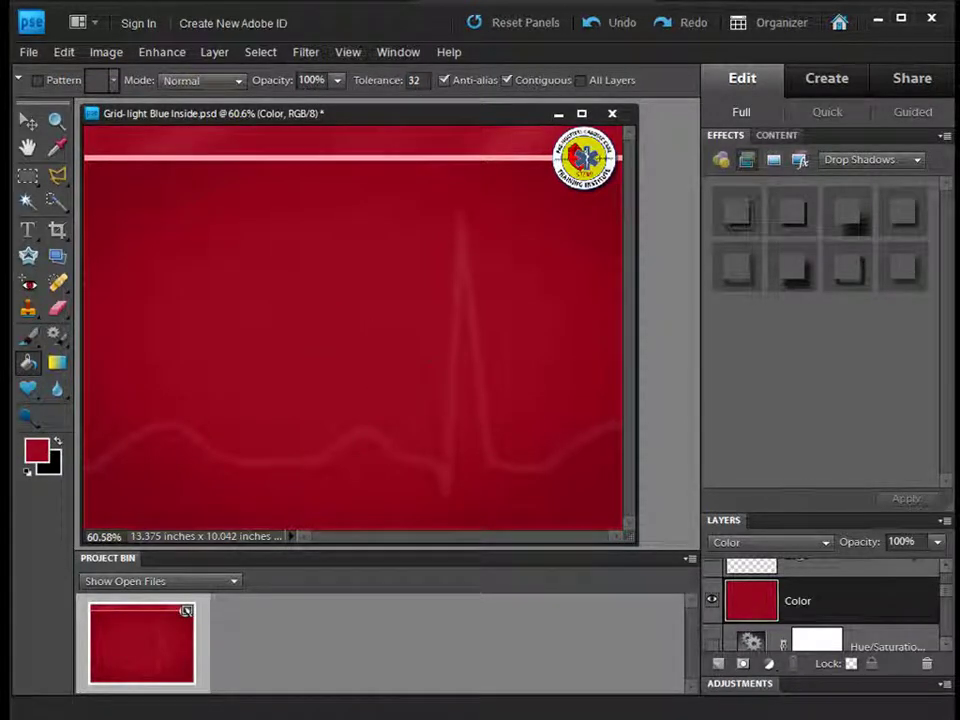
Drop the Color layer's opacity to 68% for a magenta-red tint
left_click(936, 548)
left_click_drag(936, 561, 906, 567)
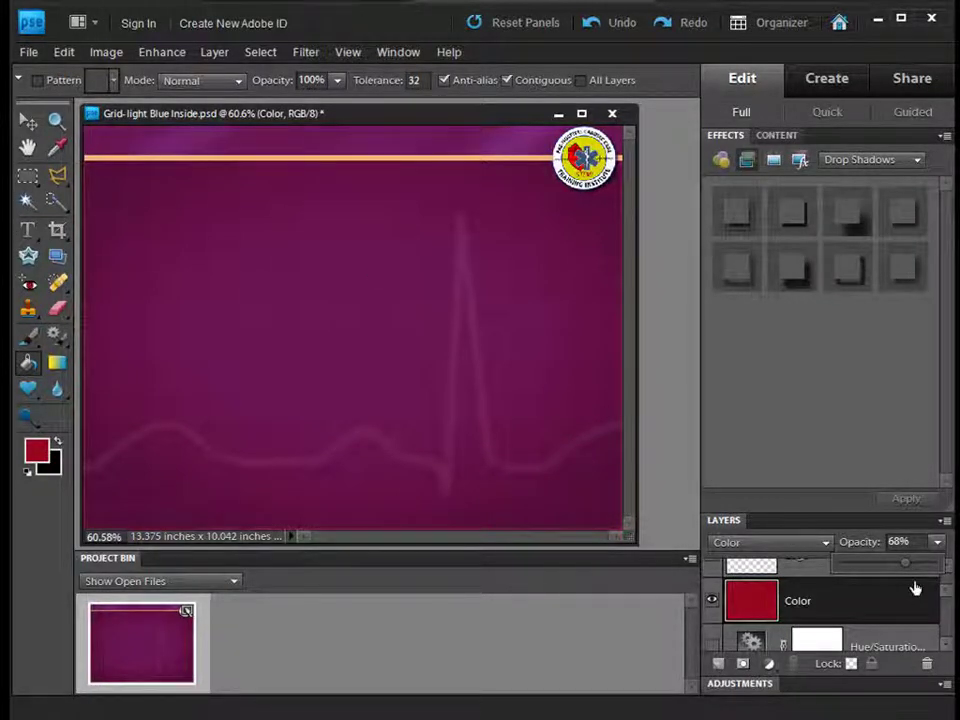
scroll(949, 589, "up", 3)
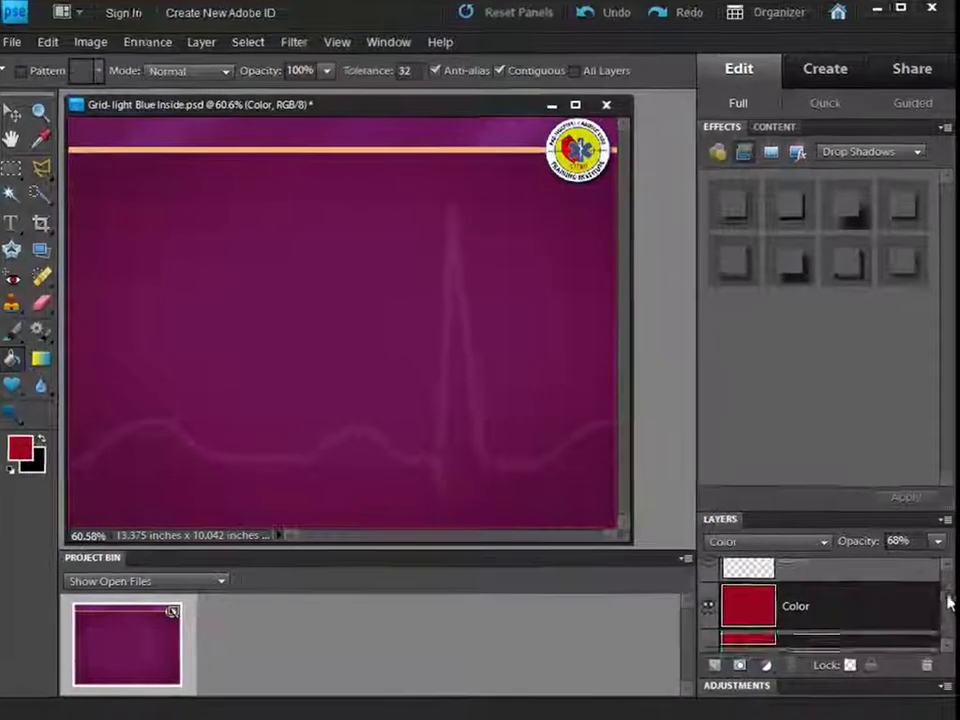
Move the Line layer above the Color layer so the top stripe shows yellow again
scroll(949, 600, "up", 2)
left_click_drag(795, 604, 796, 575)
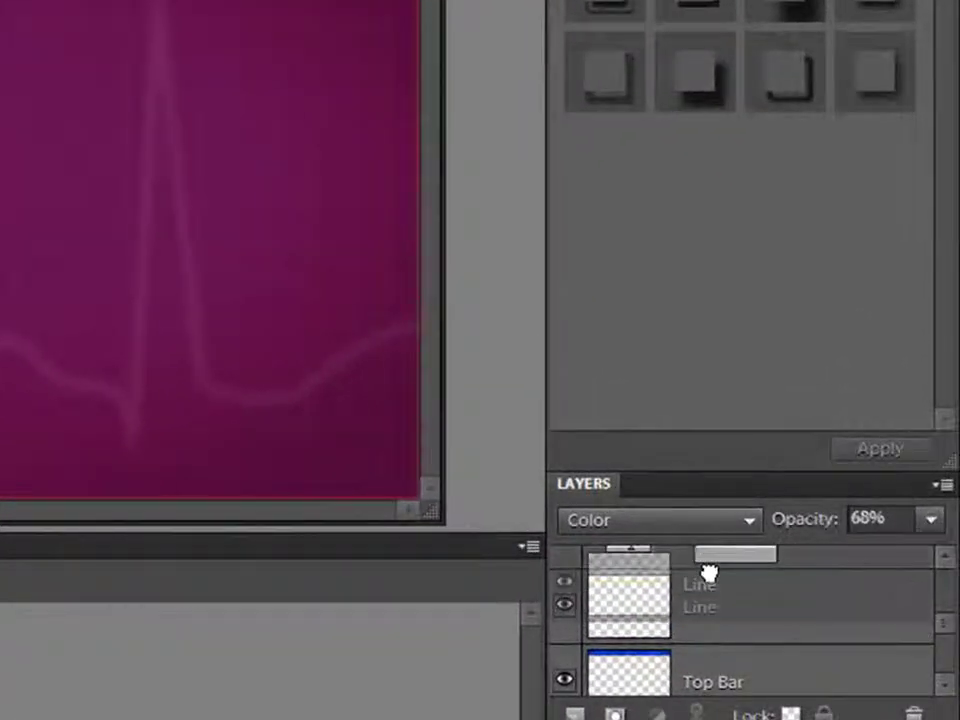
mouse_move(708, 573)
left_mouse_down()
mouse_move(709, 516)
mouse_move(709, 585)
left_mouse_up()
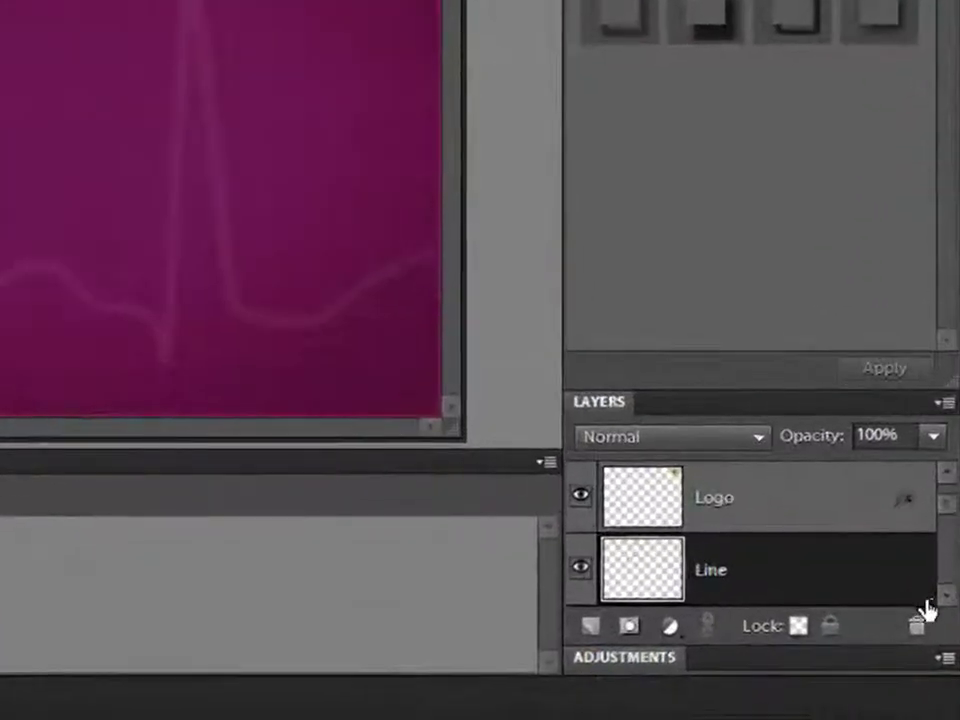
left_click(943, 640)
left_click(943, 640)
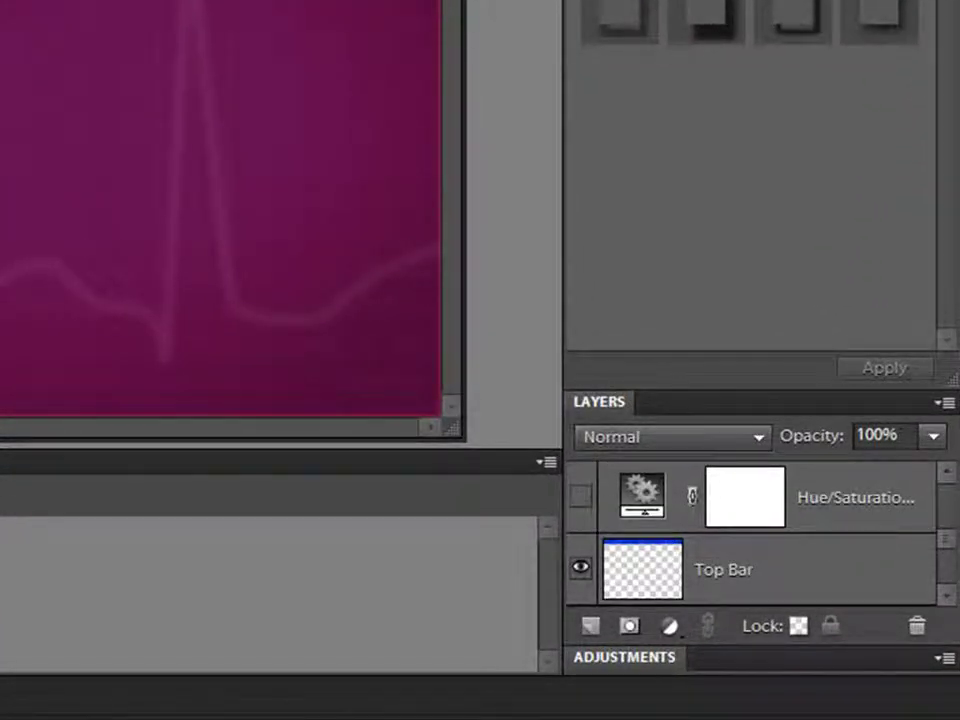
Hide the Color layer, re-show Hue/Saturation and set its Hue to +104 for hot pink
left_click(946, 474)
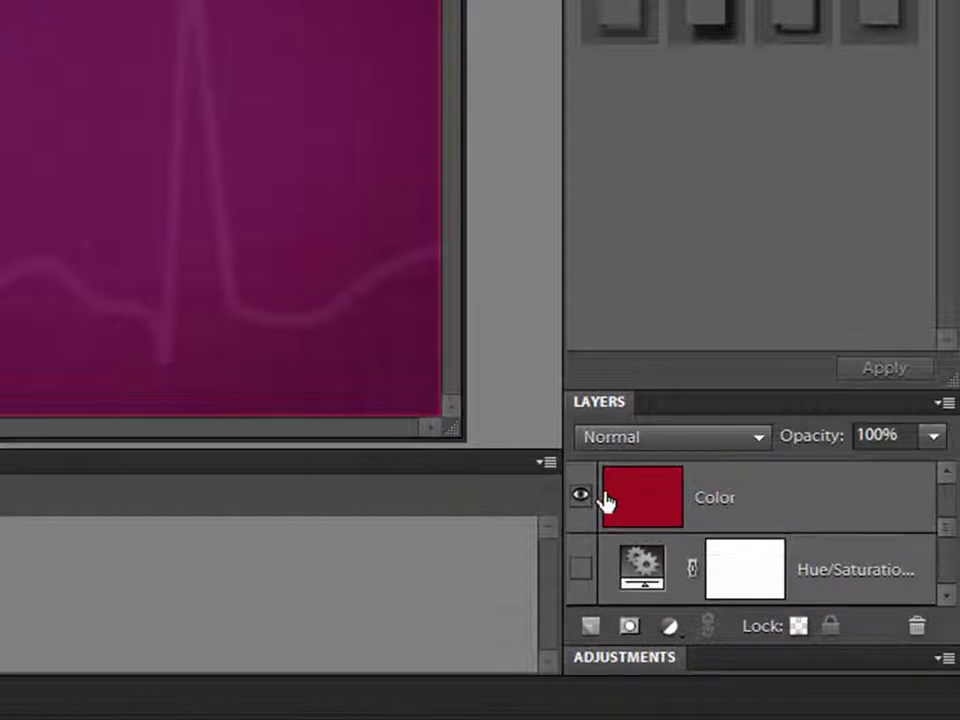
left_click(580, 496)
left_click(581, 569)
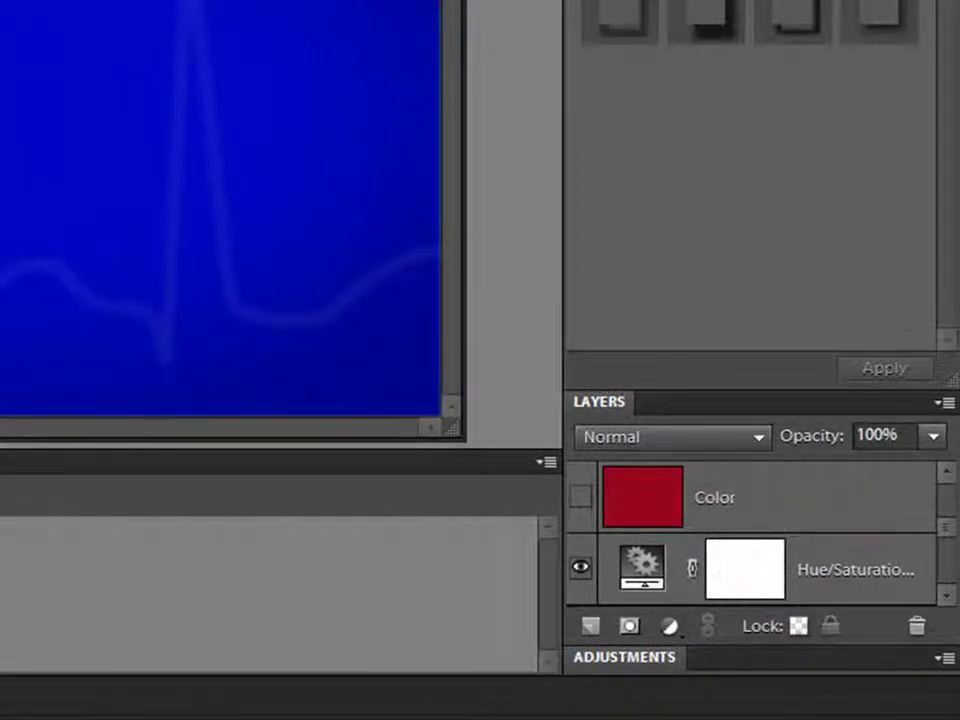
double_click(643, 578)
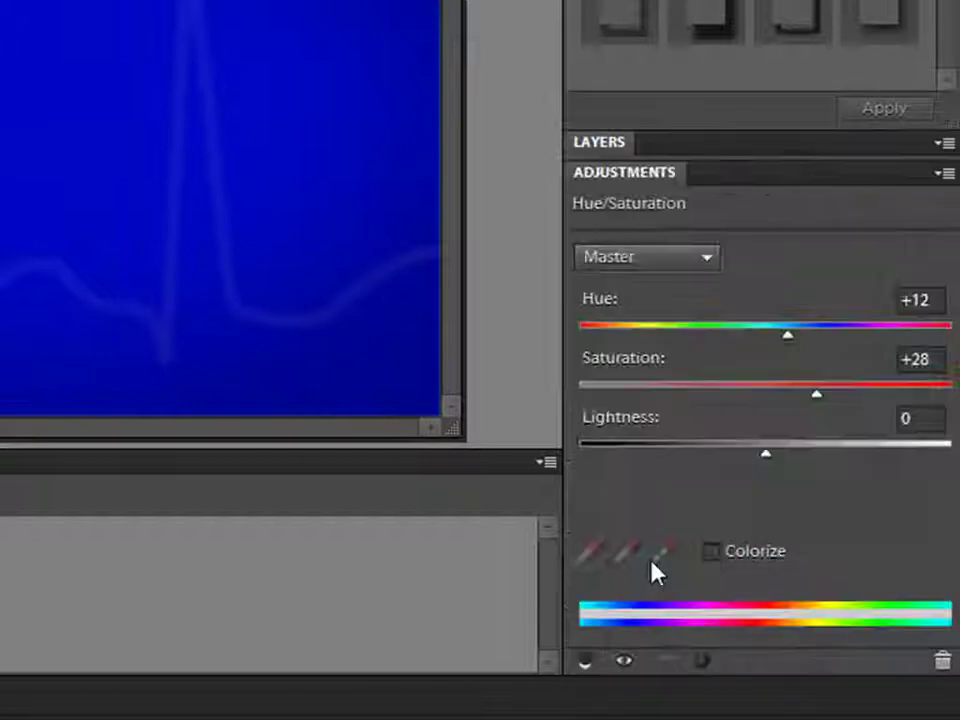
left_click_drag(789, 336, 893, 340)
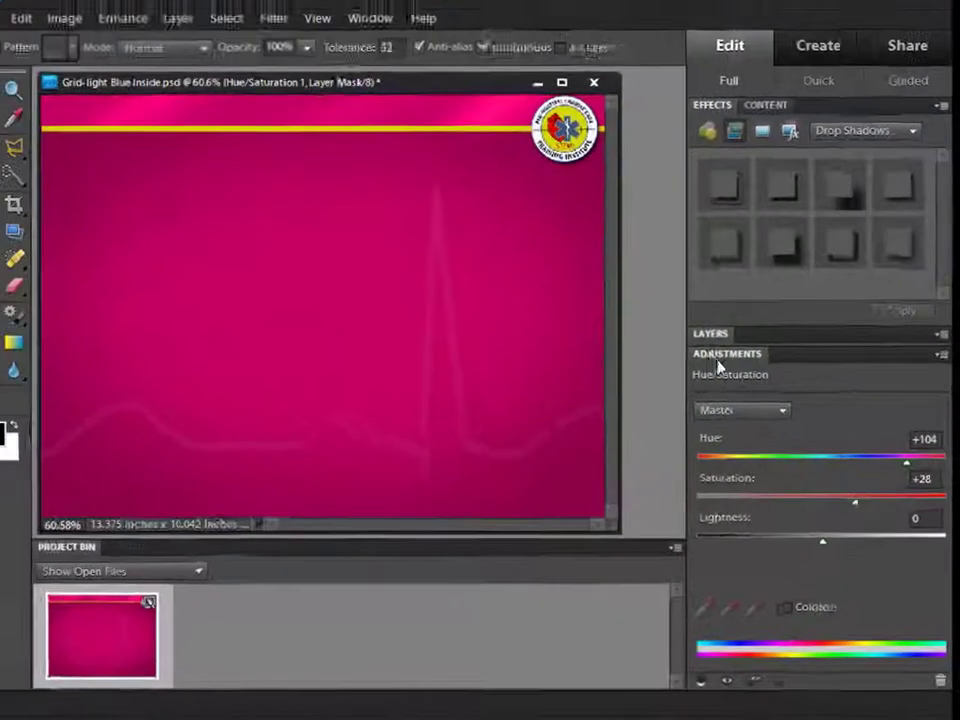
left_click(712, 336)
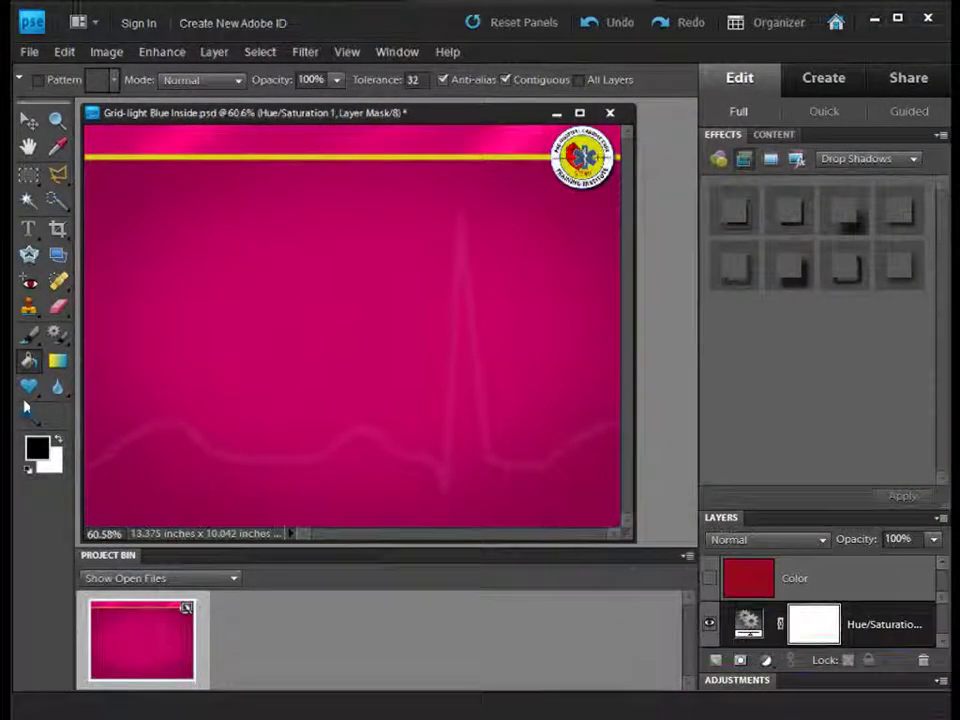
left_click(28, 333)
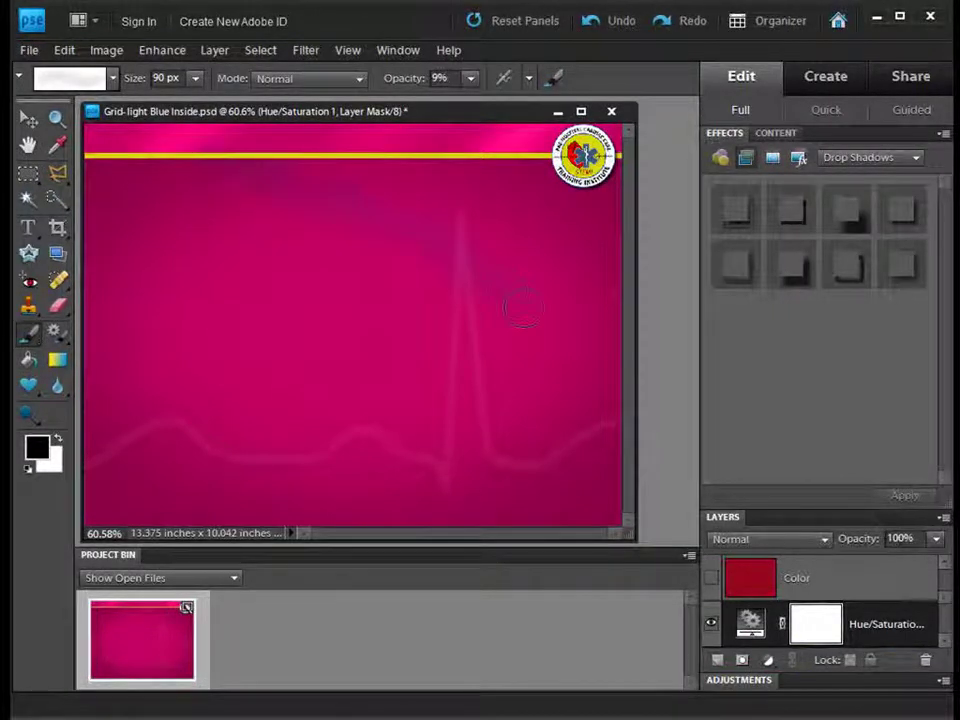
mouse_move(521, 309)
left_mouse_down()
mouse_move(300, 200)
mouse_move(200, 300)
mouse_move(100, 330)
left_mouse_up()
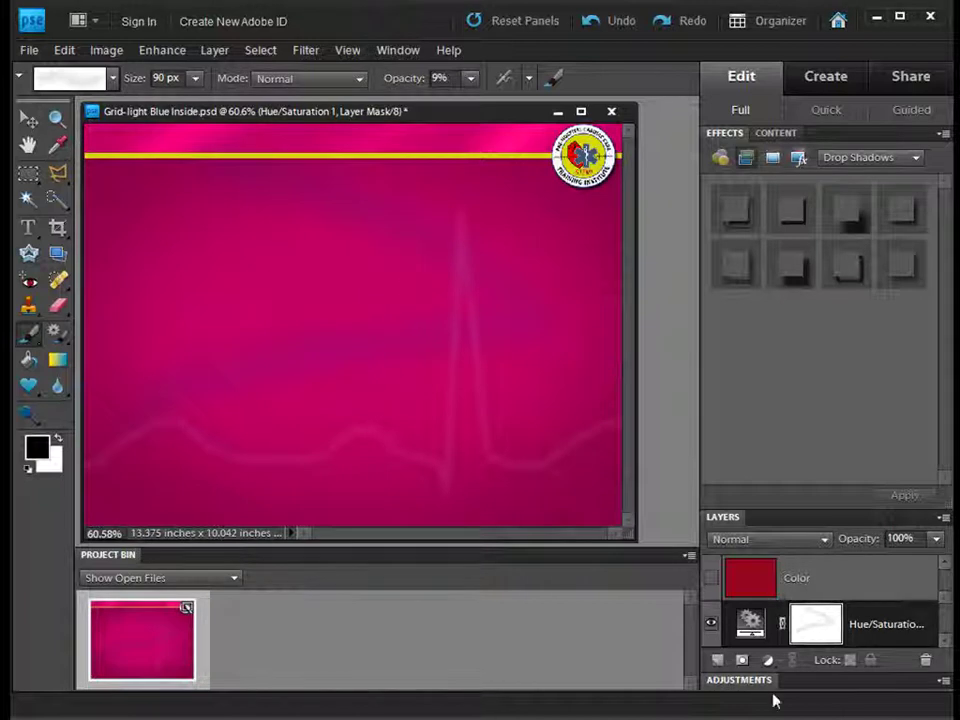
key("ctrl+z")
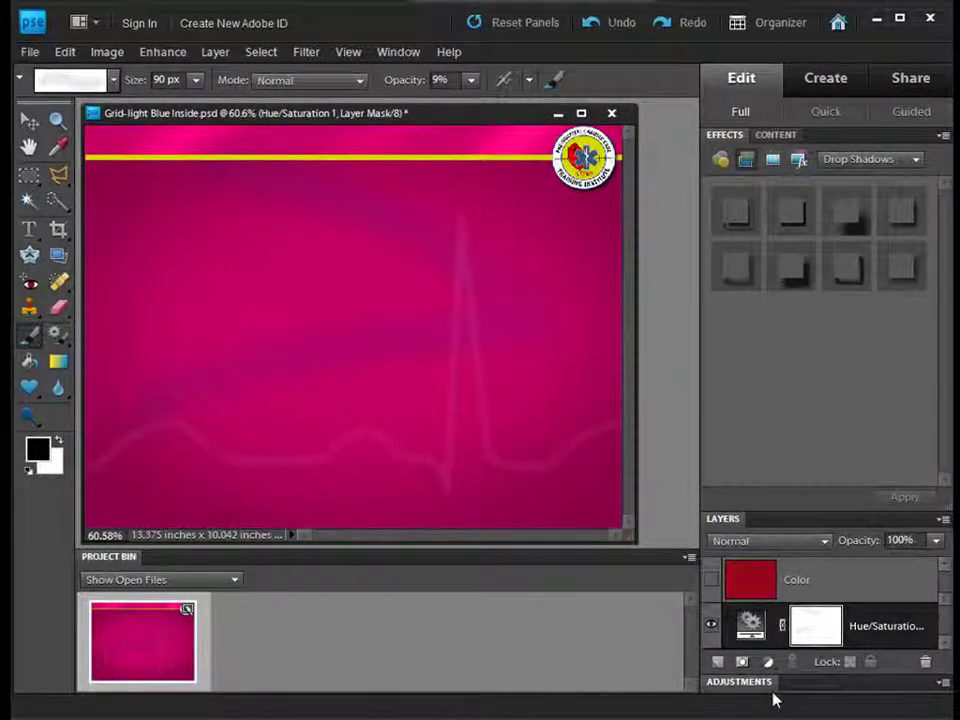